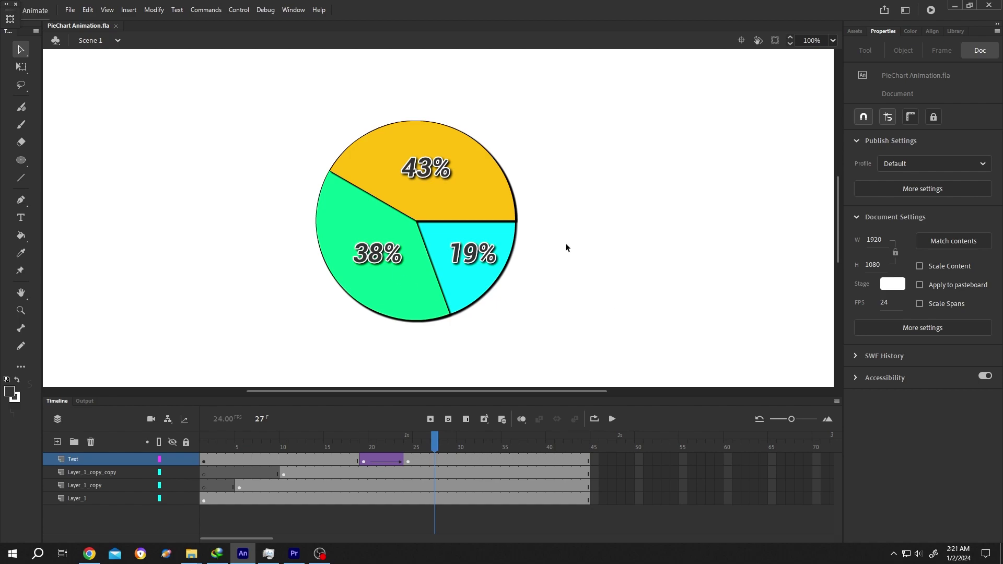
- Open Guide_V5.fla as an external library
{"action": "left_click", "coordinate": [70, 10]}
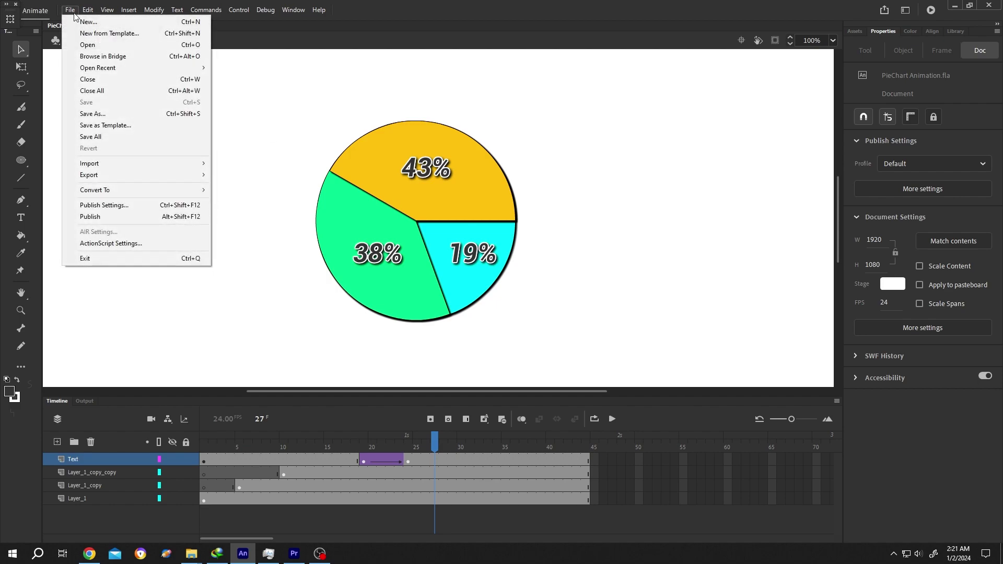
{"action": "mouse_move", "coordinate": [89, 163]}
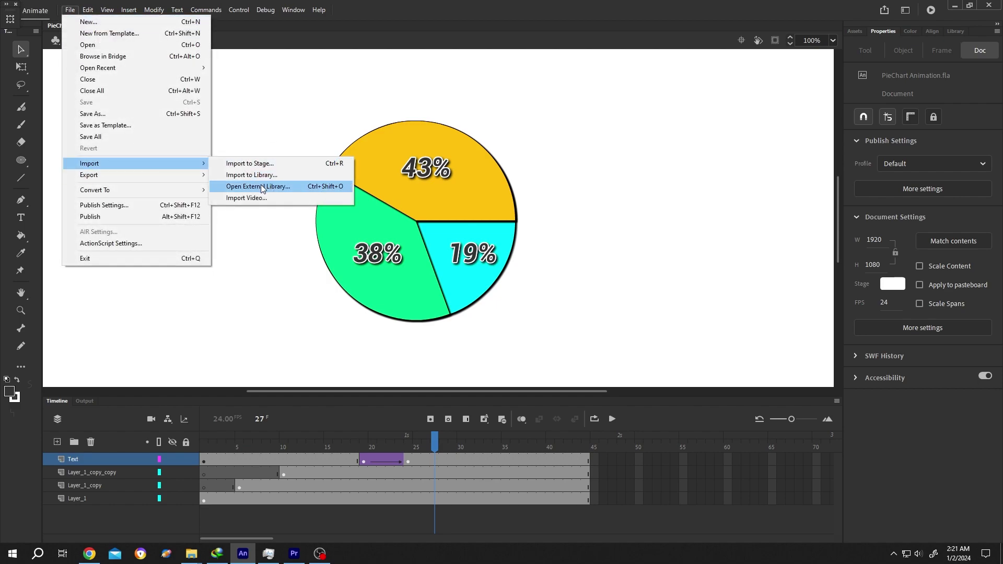
{"action": "left_click", "coordinate": [263, 189]}
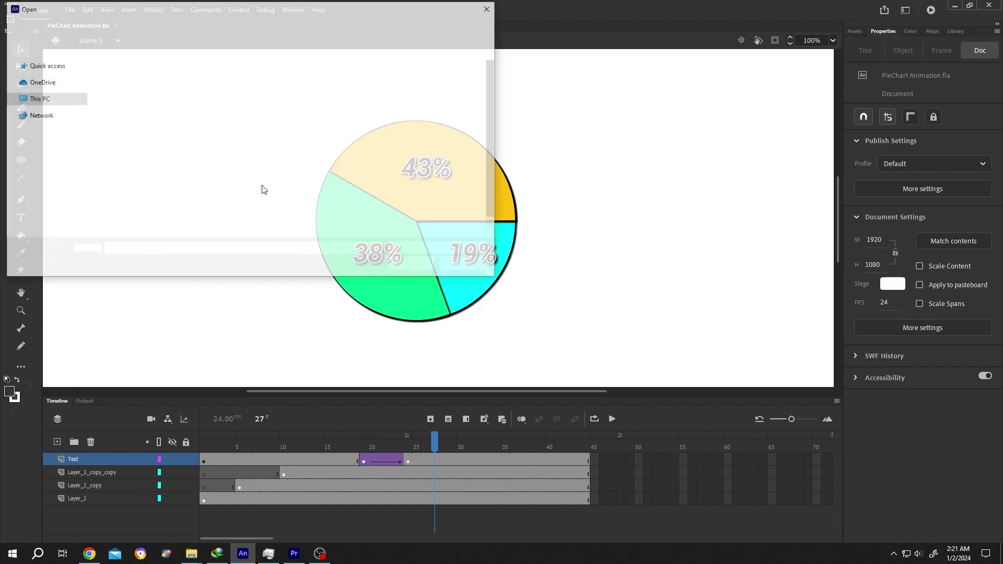
{"action": "left_click", "coordinate": [172, 156]}
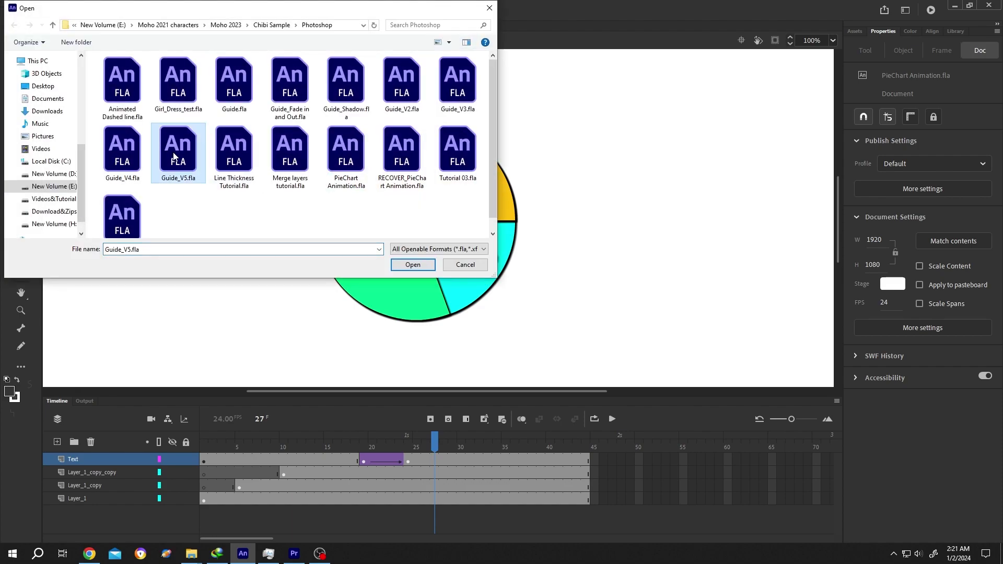
{"action": "left_click", "coordinate": [413, 265]}
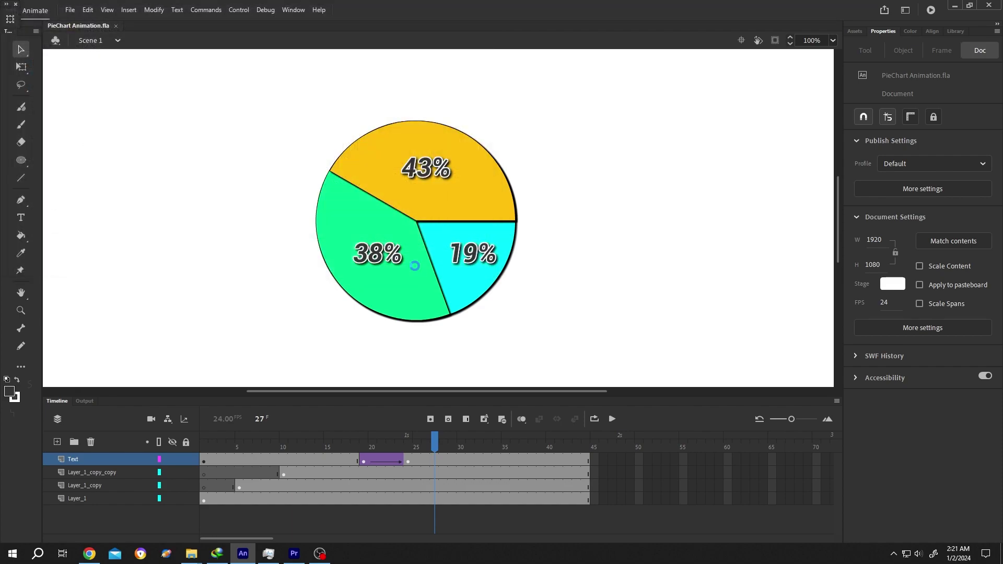
- Widen the Guide_V5.fla library and preview the Fish symbol and Fish.jpg image
{"action": "mouse_move", "coordinate": [557, 218]}
{"action": "left_mouse_down"}
{"action": "mouse_move", "coordinate": [620, 210]}
{"action": "mouse_move", "coordinate": [367, 160]}
{"action": "left_mouse_up"}
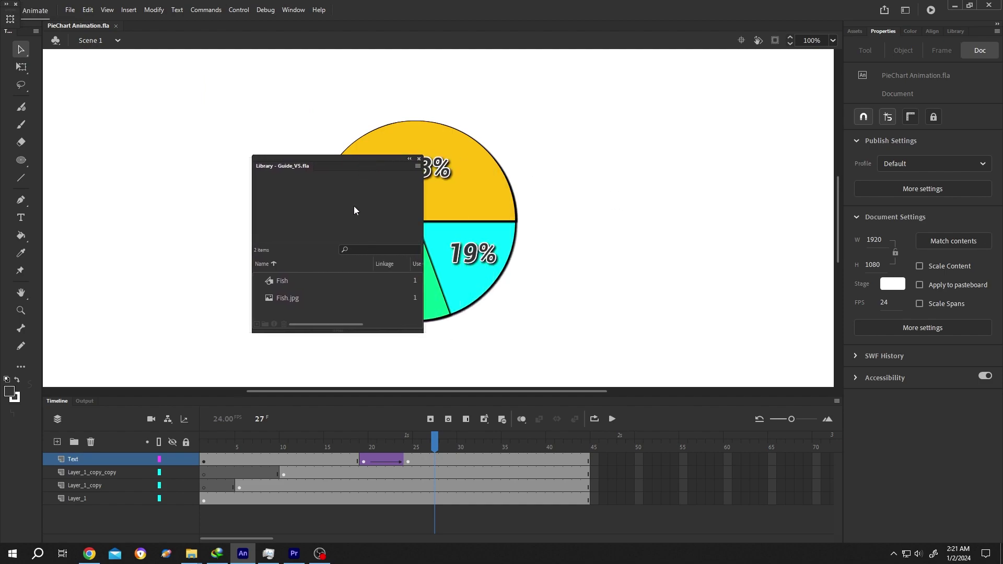
{"action": "left_click", "coordinate": [287, 280]}
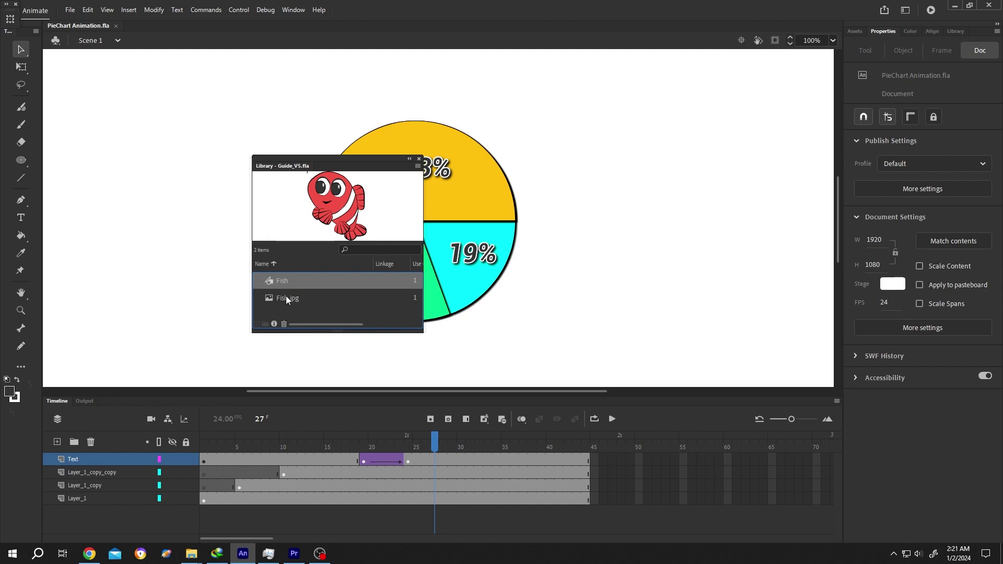
{"action": "left_click", "coordinate": [285, 297]}
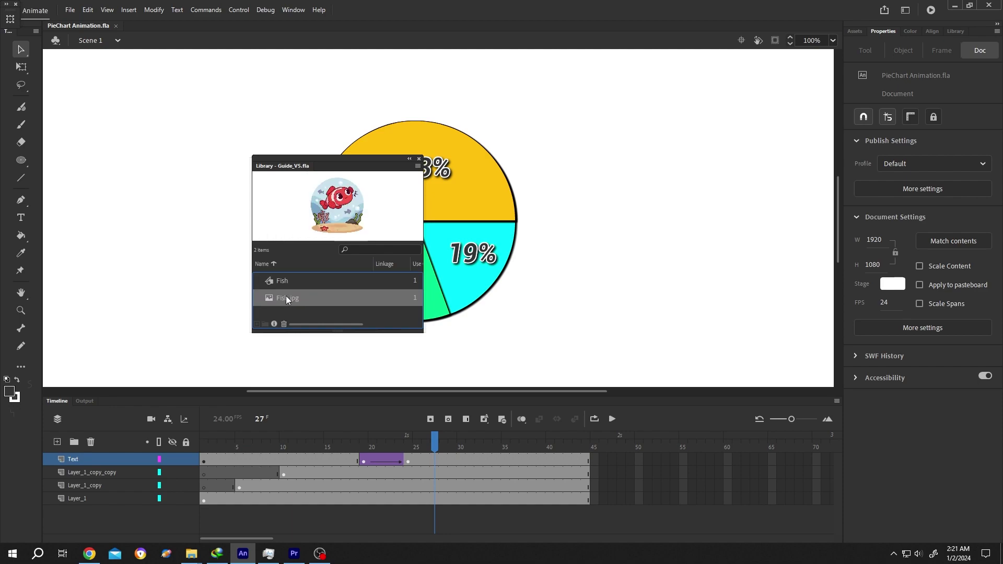
- On a new layer above Text, place Fish right of the pie chart; close the library
{"action": "left_click", "coordinate": [57, 442]}
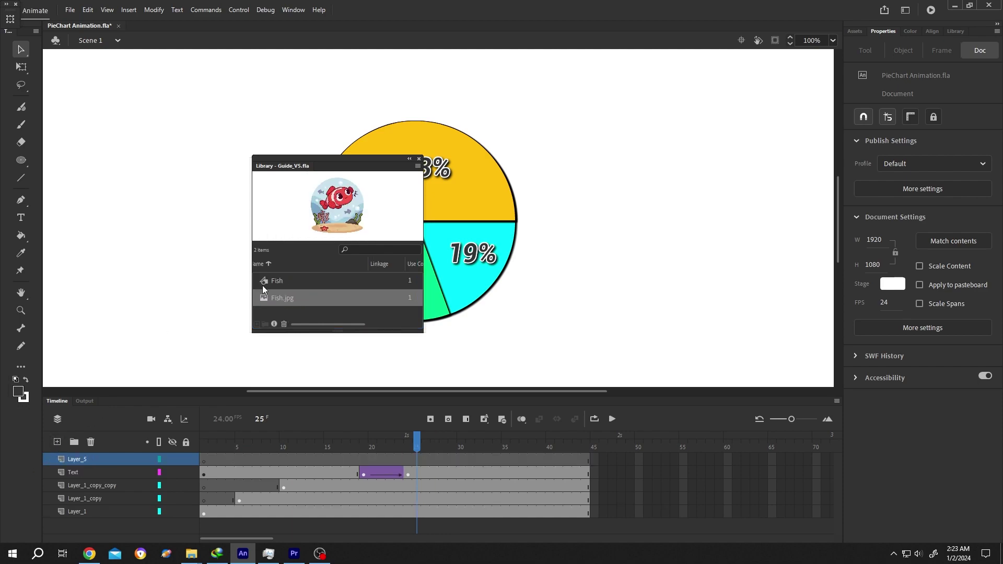
{"action": "left_click_drag", "start_coordinate": [264, 282], "coordinate": [628, 207]}
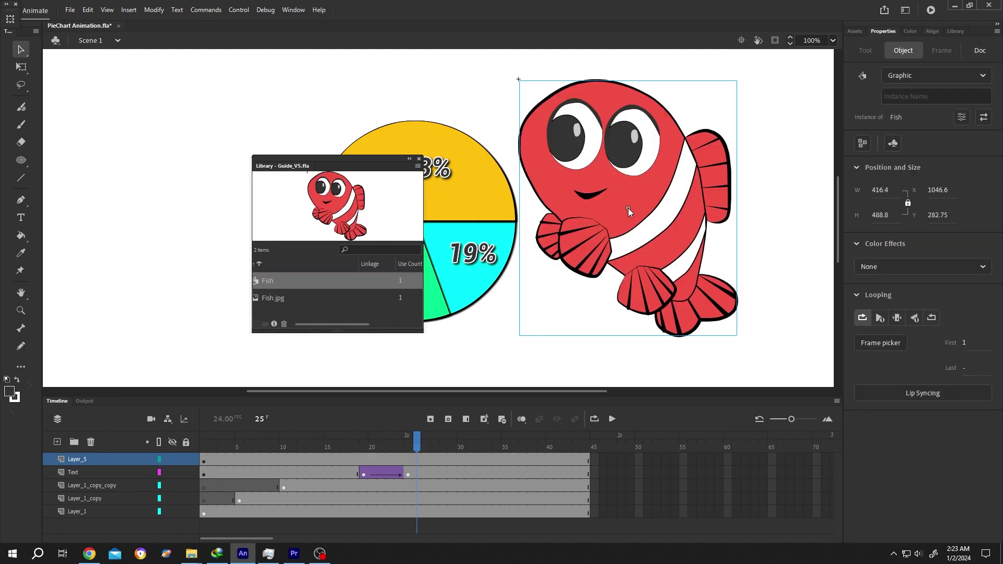
{"action": "left_click", "coordinate": [419, 158]}
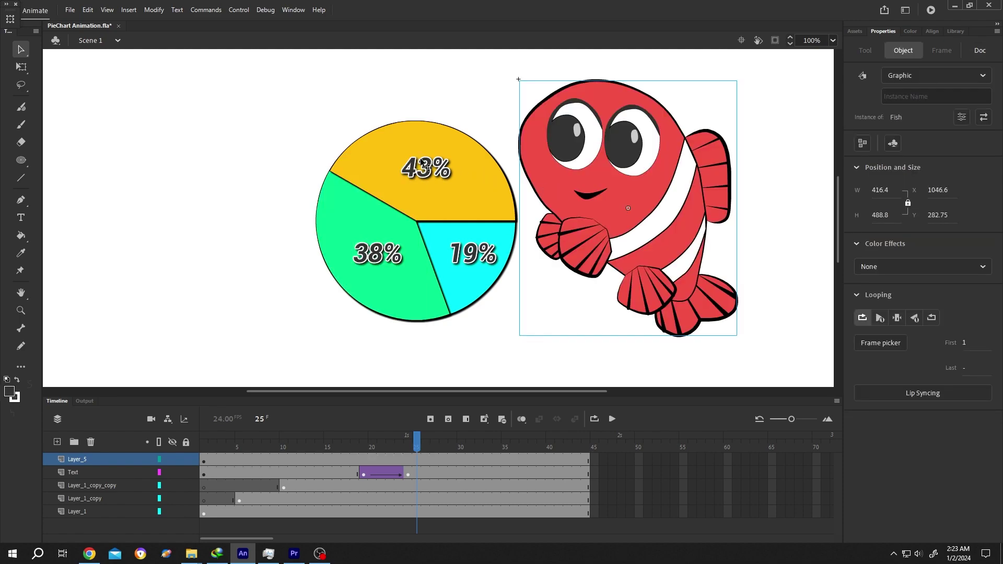
- Show the file's own Library panel and preview the imported Fish symbol
{"action": "left_click", "coordinate": [955, 31]}
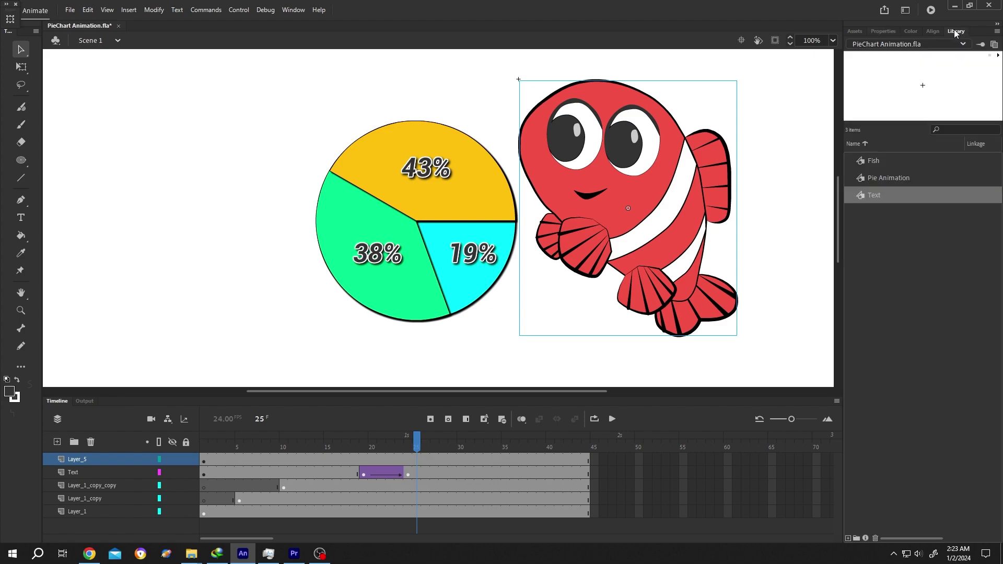
{"action": "left_click", "coordinate": [872, 162]}
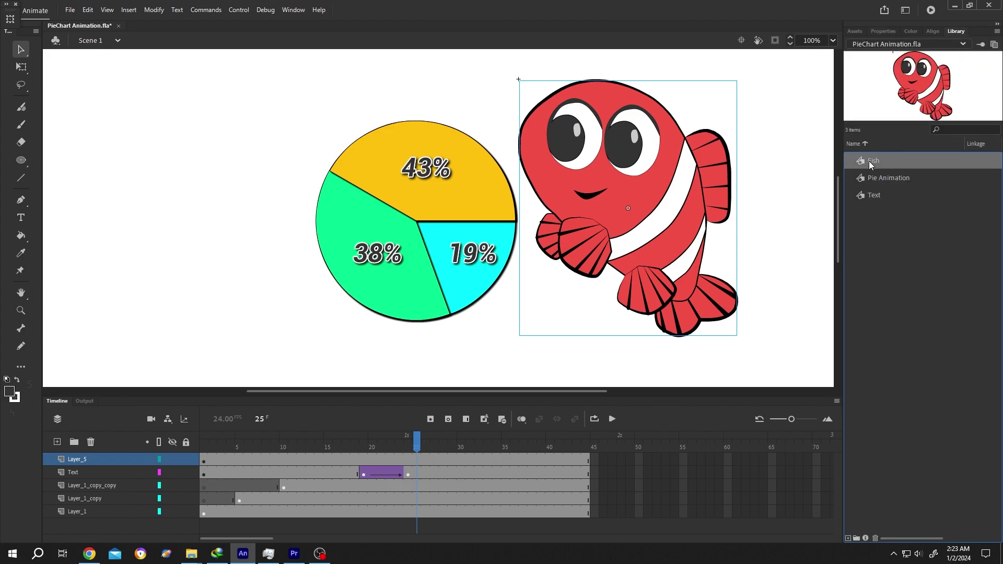